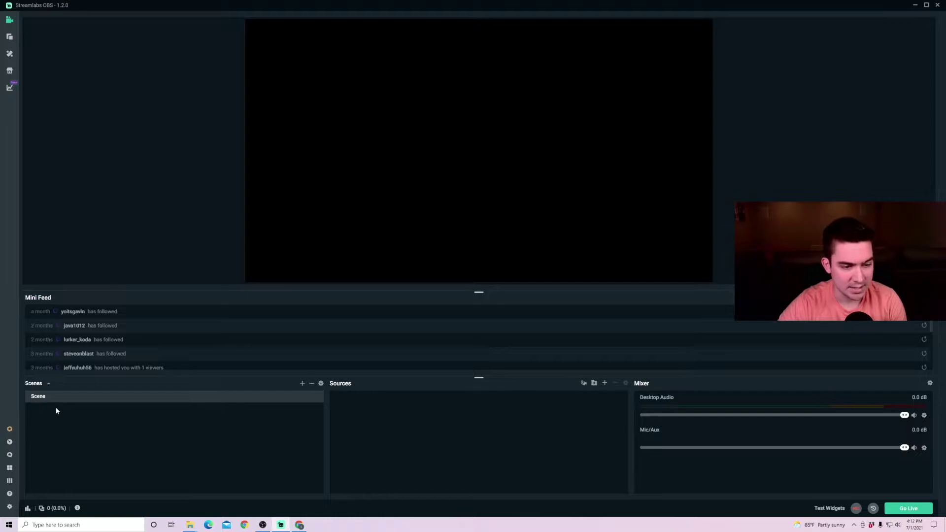
# - Create a second scene, keeping the default name New Scene
pyautogui.click(301, 384)
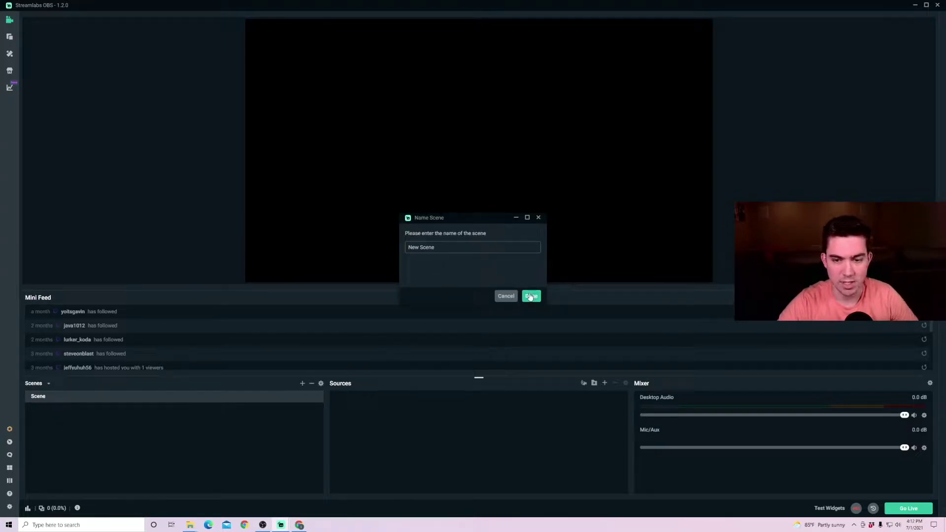
pyautogui.click(532, 295)
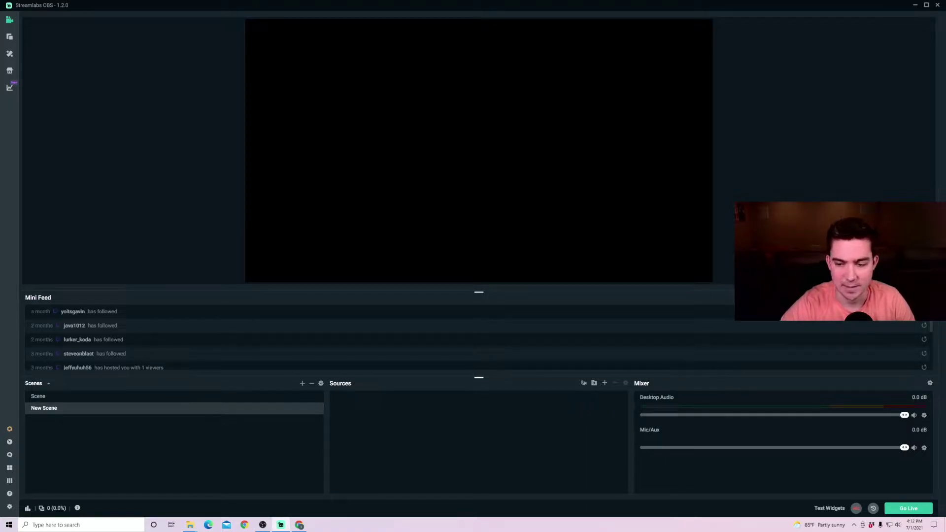
pyautogui.click(605, 383)
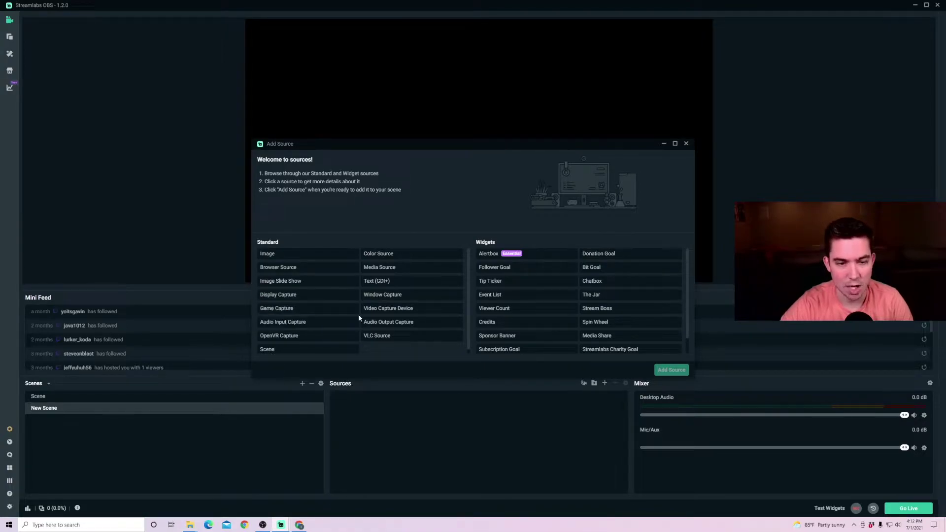
# - Add a Display Capture source to New Scene capturing Display 1 at 2560x1440
pyautogui.click(285, 298)
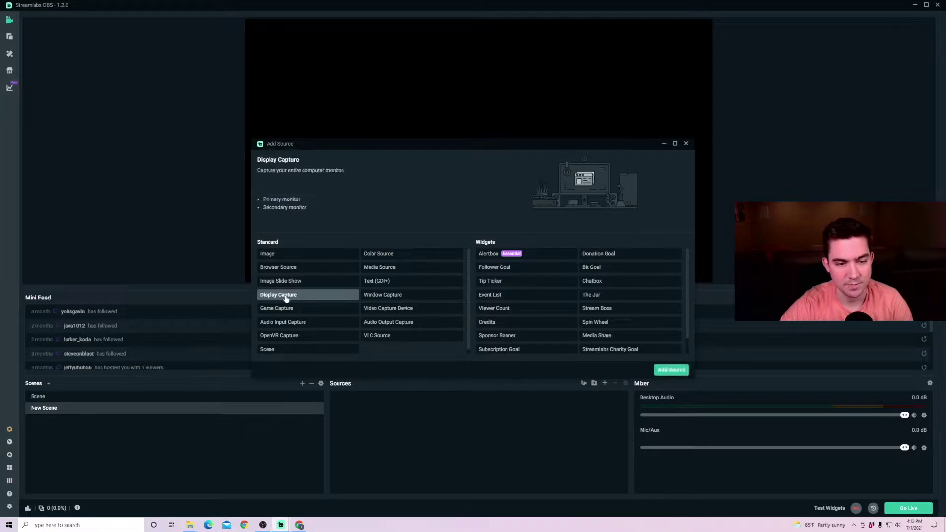
pyautogui.click(664, 370)
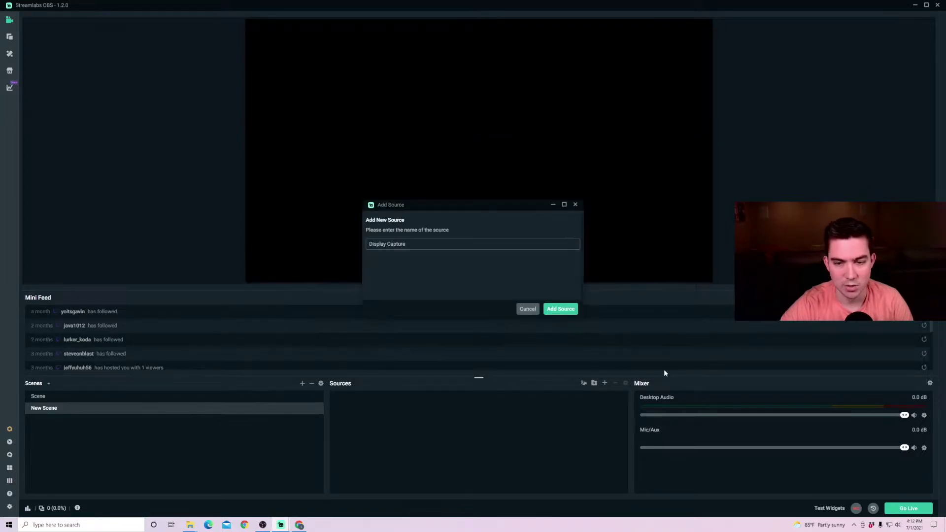
pyautogui.click(550, 309)
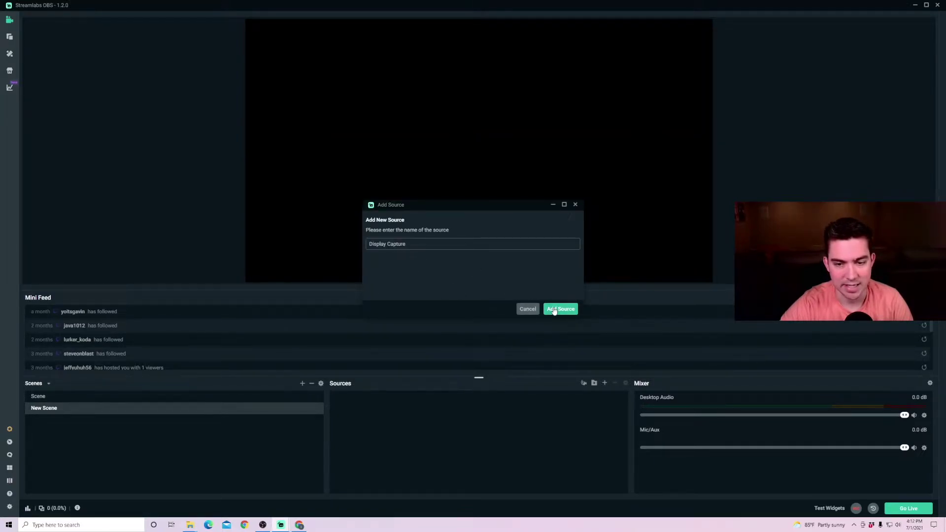
pyautogui.click(491, 211)
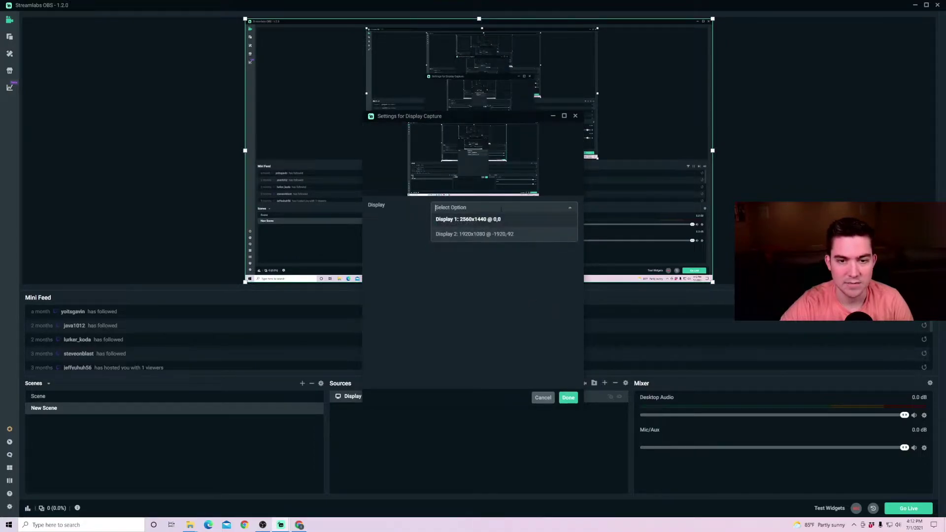
pyautogui.click(484, 220)
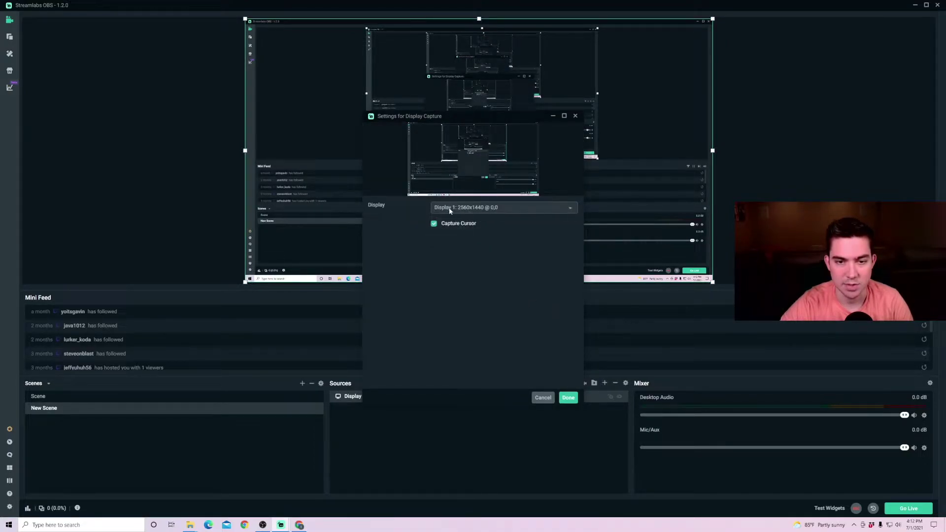
pyautogui.click(568, 398)
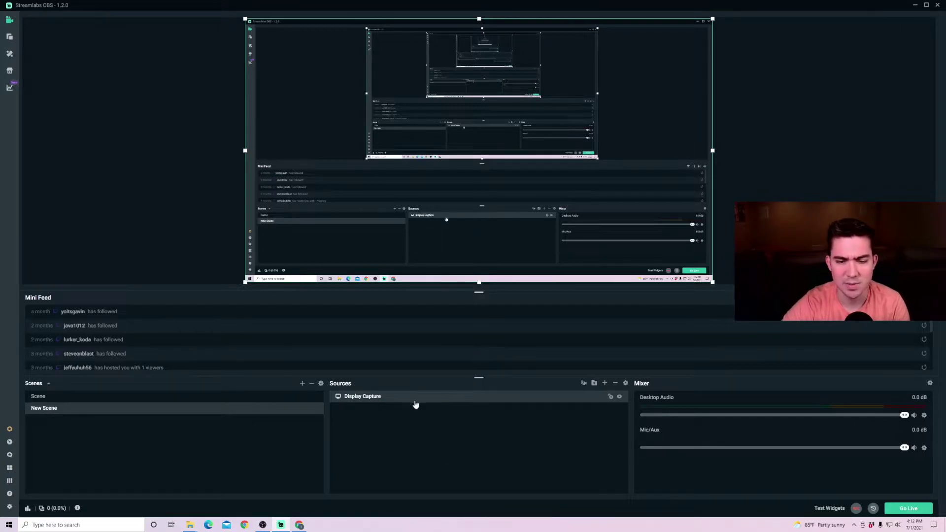
# - Add an Audio Input Capture source using the Microphone (USB microphone) device
pyautogui.click(605, 384)
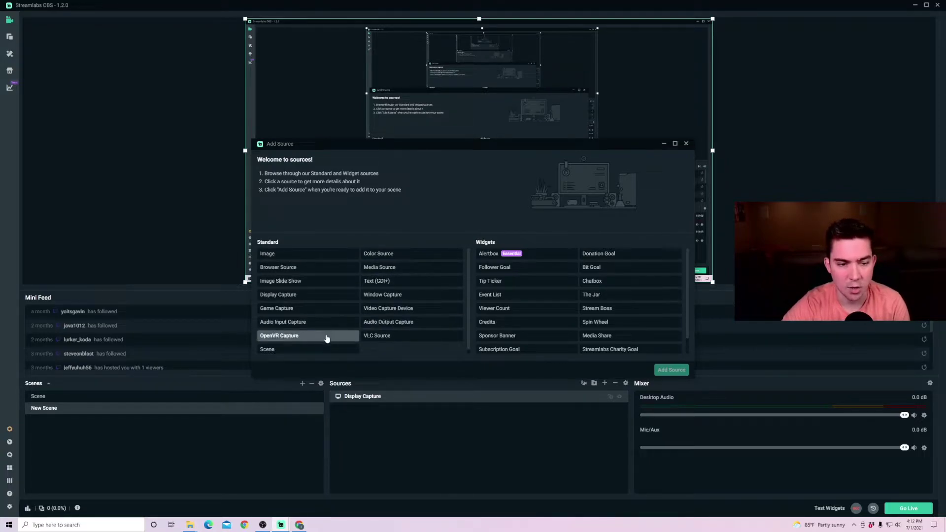
pyautogui.click(310, 325)
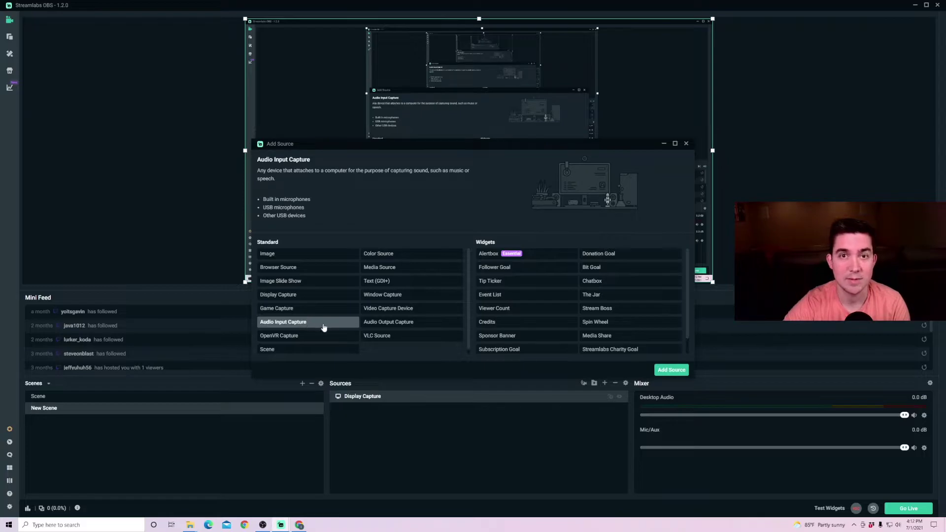
pyautogui.click(659, 373)
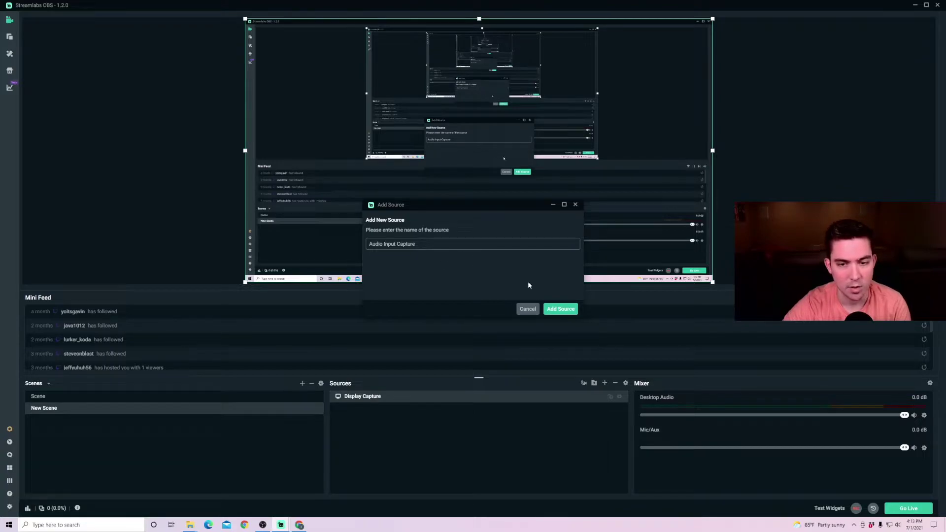
pyautogui.click(560, 309)
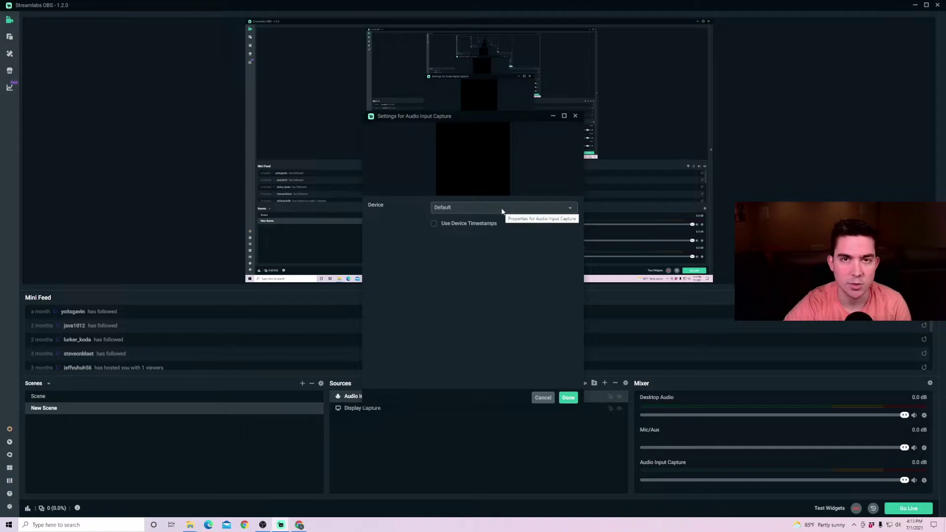
pyautogui.click(502, 209)
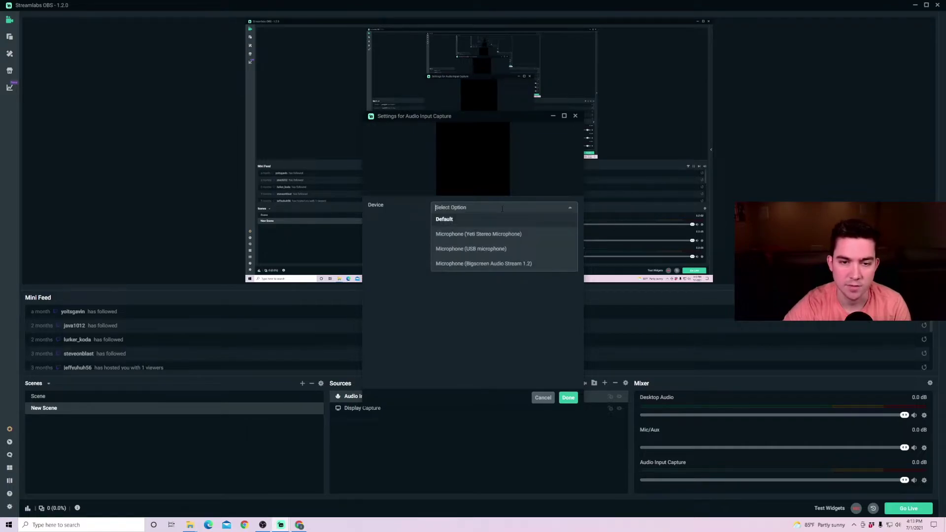
pyautogui.click(458, 250)
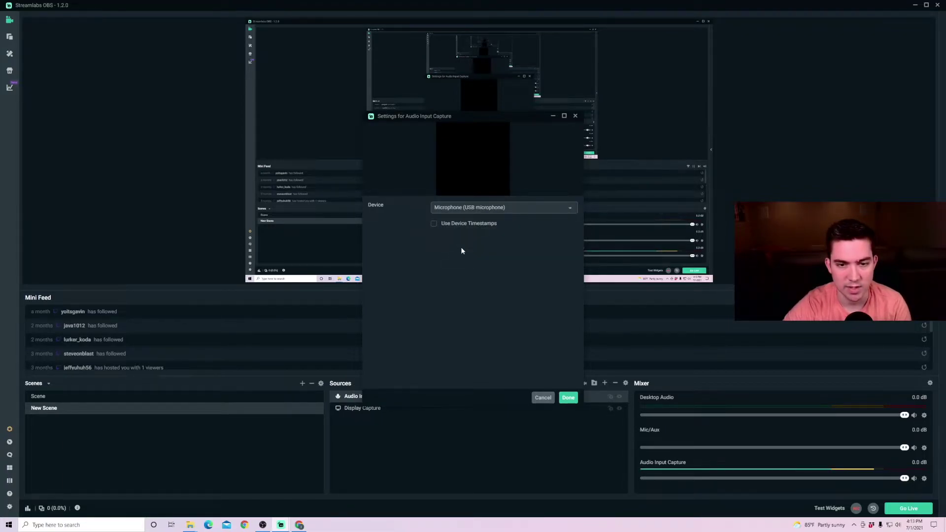
pyautogui.click(568, 398)
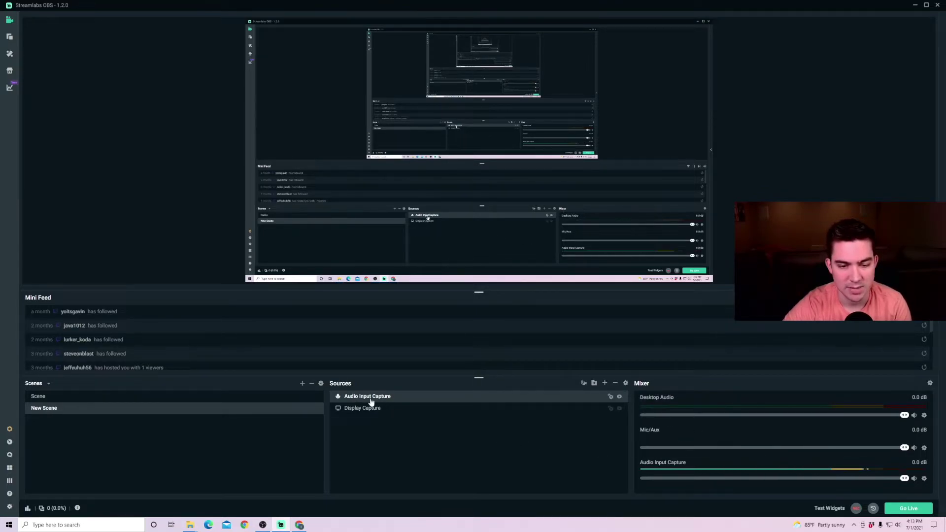
# - Dismiss the Add Source list and nudge Desktop Audio down to -0.7 dB in the mixer
pyautogui.click(606, 383)
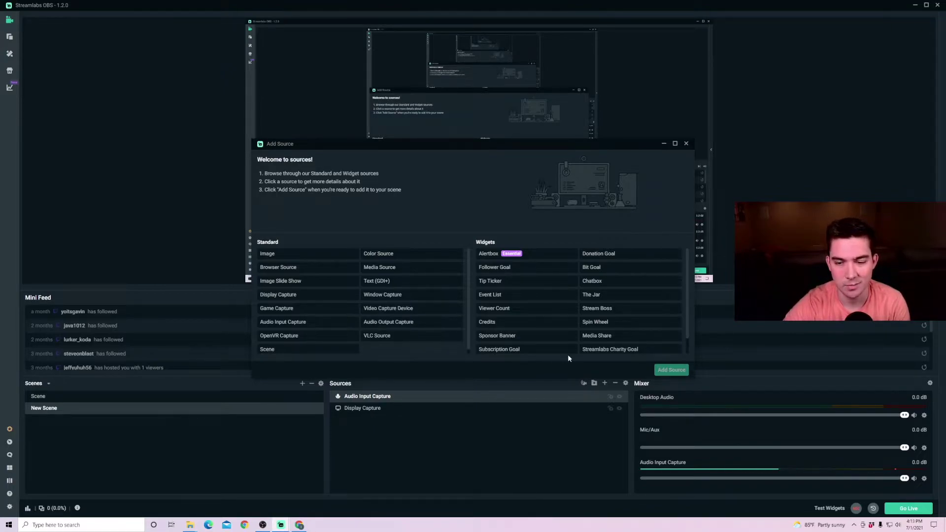
pyautogui.click(686, 144)
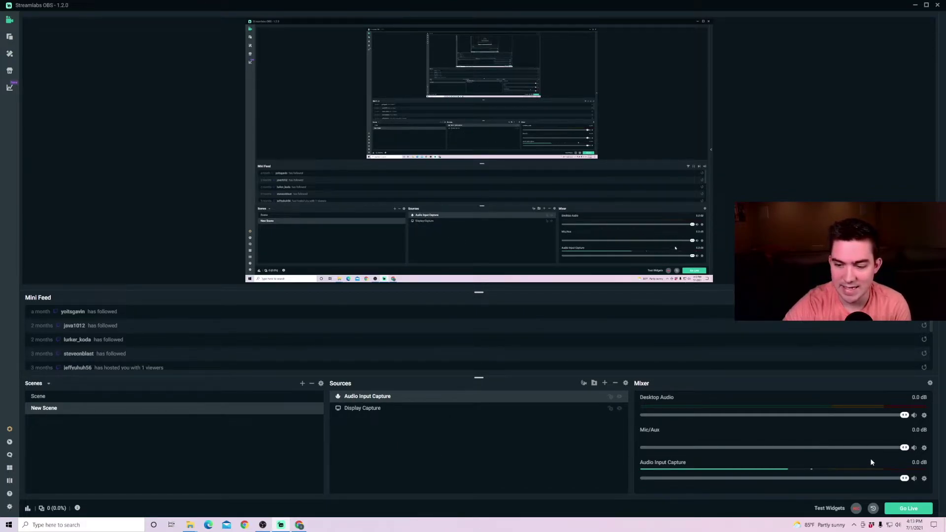
pyautogui.moveTo(904, 415)
pyautogui.mouseDown()
pyautogui.moveTo(789, 420)
pyautogui.moveTo(899, 416)
pyautogui.mouseUp()
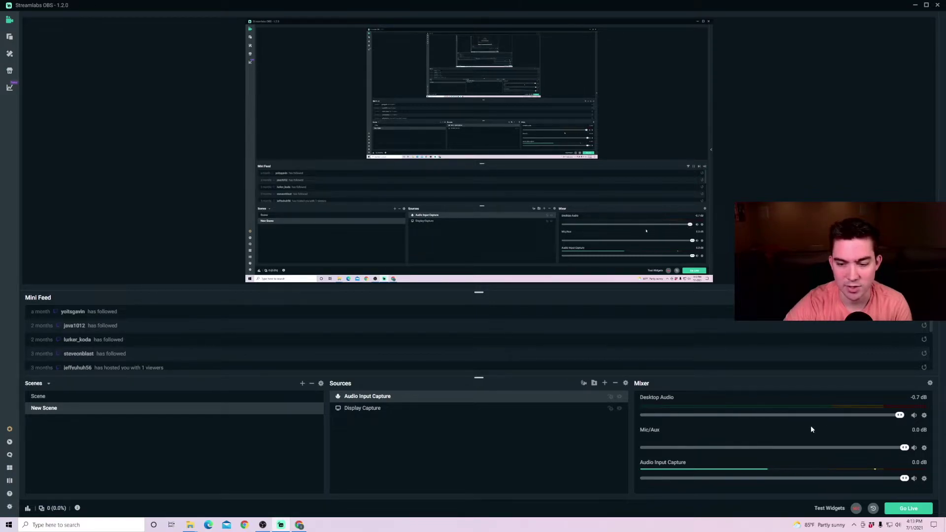
pyautogui.moveTo(904, 479)
pyautogui.mouseDown()
pyautogui.moveTo(692, 480)
pyautogui.moveTo(908, 481)
pyautogui.mouseUp()
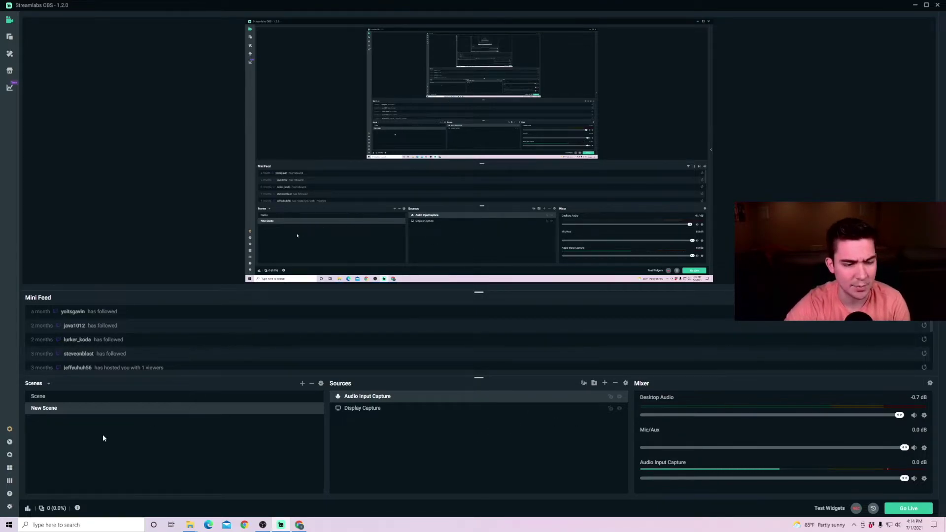
# - Open Settings on the Output page and view the output mode choices
pyautogui.click(9, 508)
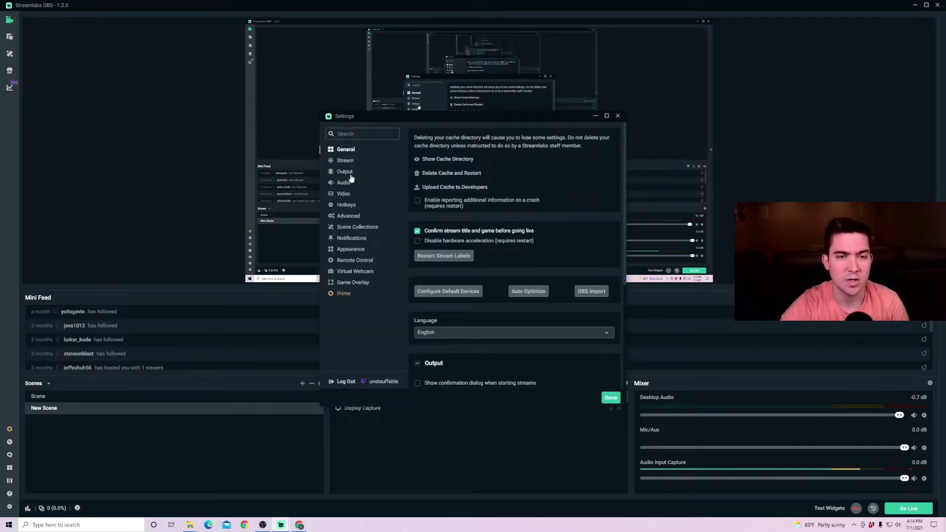
pyautogui.click(354, 160)
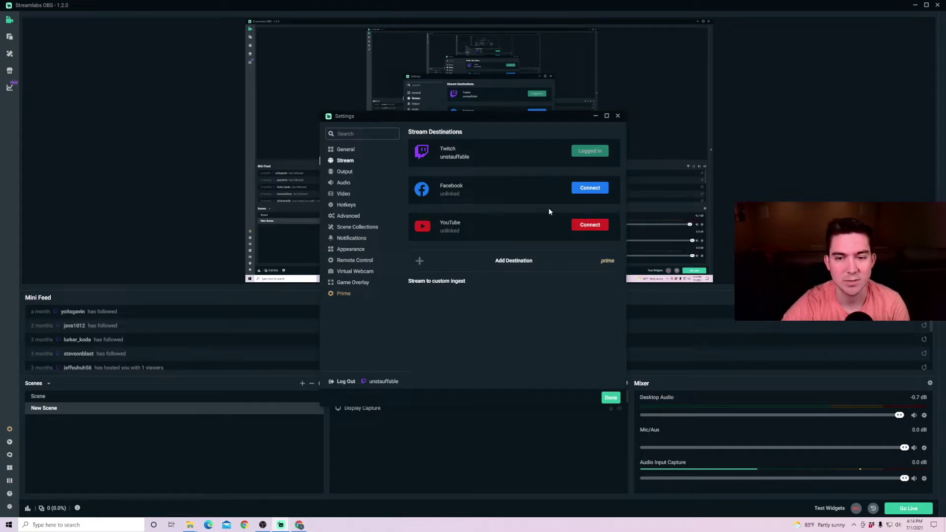
pyautogui.click(344, 174)
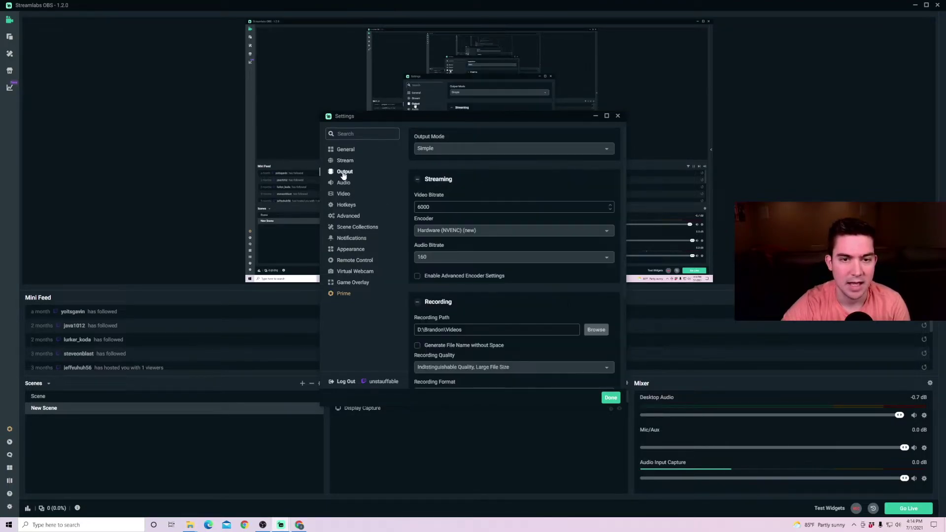
pyautogui.click(428, 149)
pyautogui.click(416, 157)
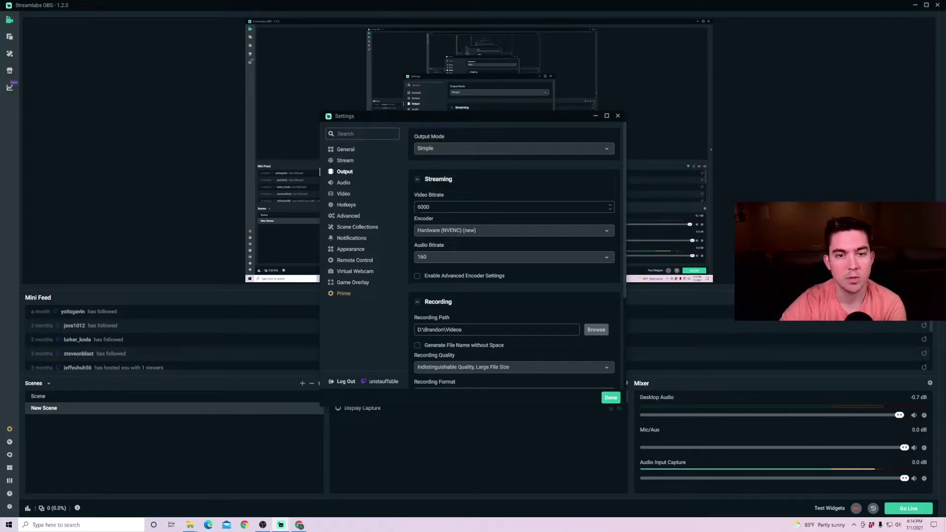
pyautogui.doubleClick(418, 207)
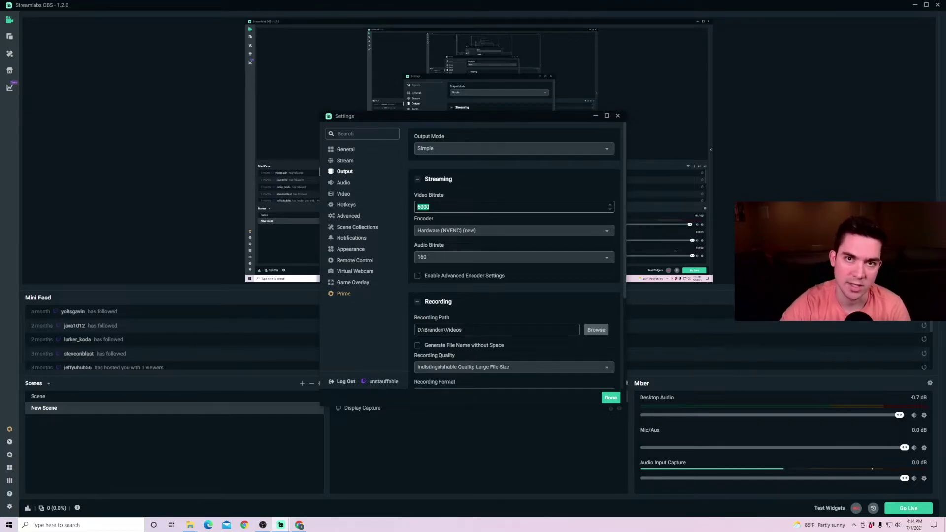
pyautogui.click(432, 207)
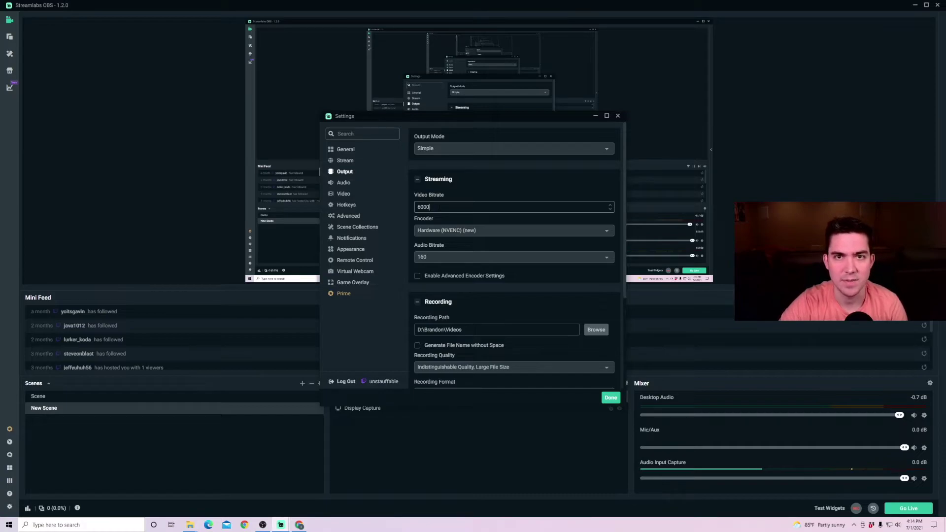
pyautogui.click(483, 229)
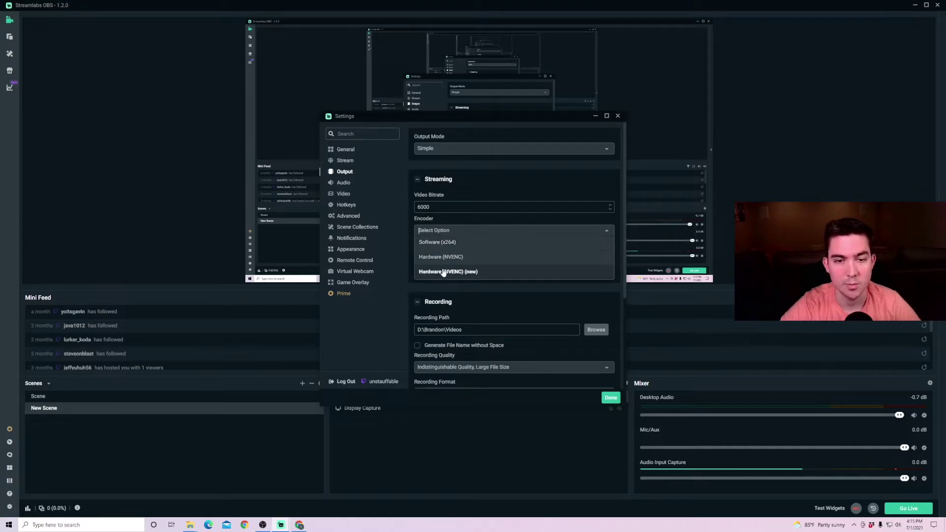
pyautogui.click(453, 272)
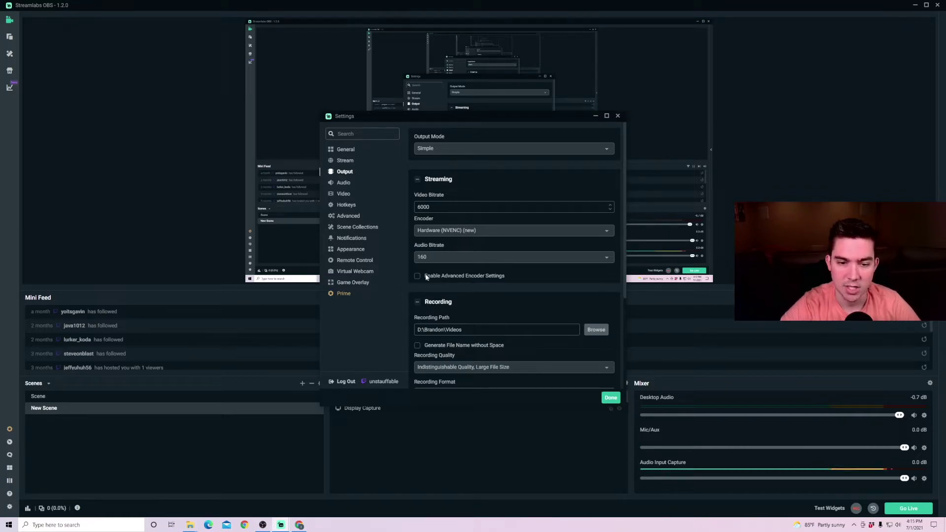
pyautogui.scroll(-3, 437, 255)
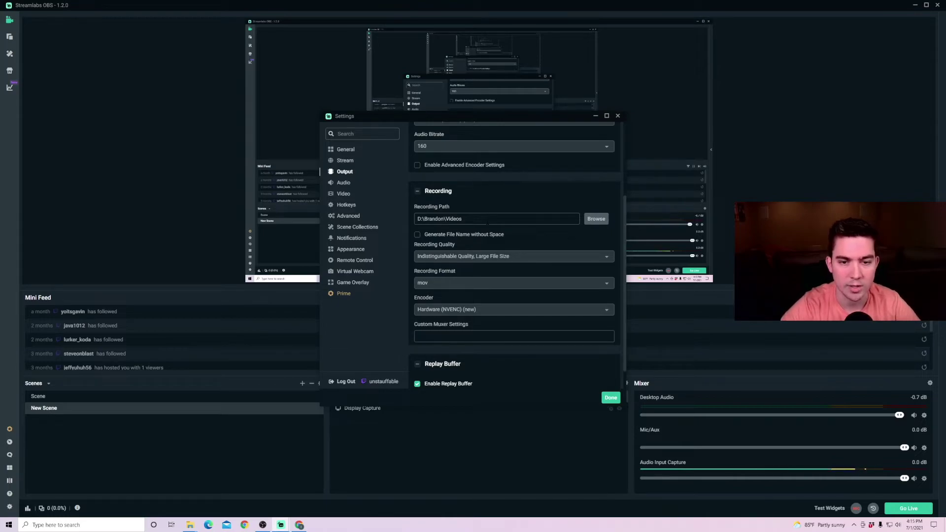
# - Set recording quality to Indistinguishable, format to mp4, encoder to Hardware (NVENC) (new)
pyautogui.click(460, 256)
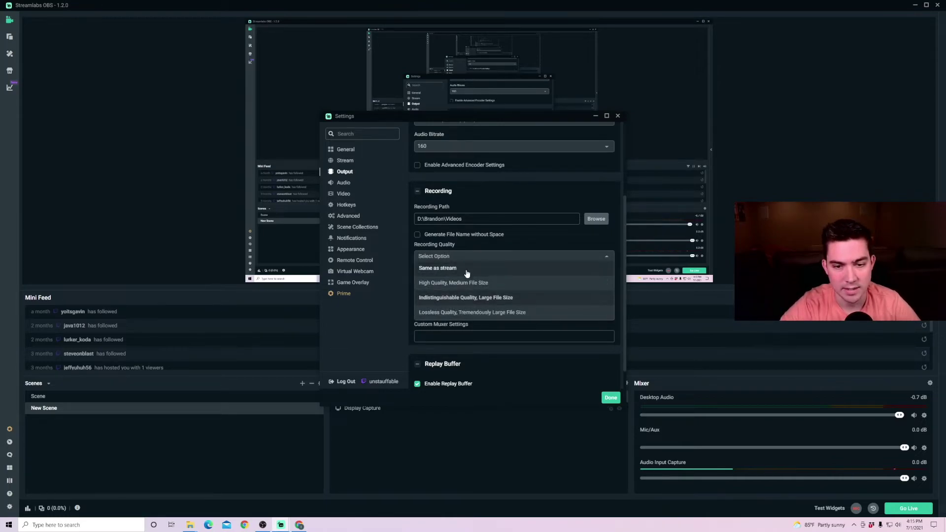
pyautogui.click(484, 298)
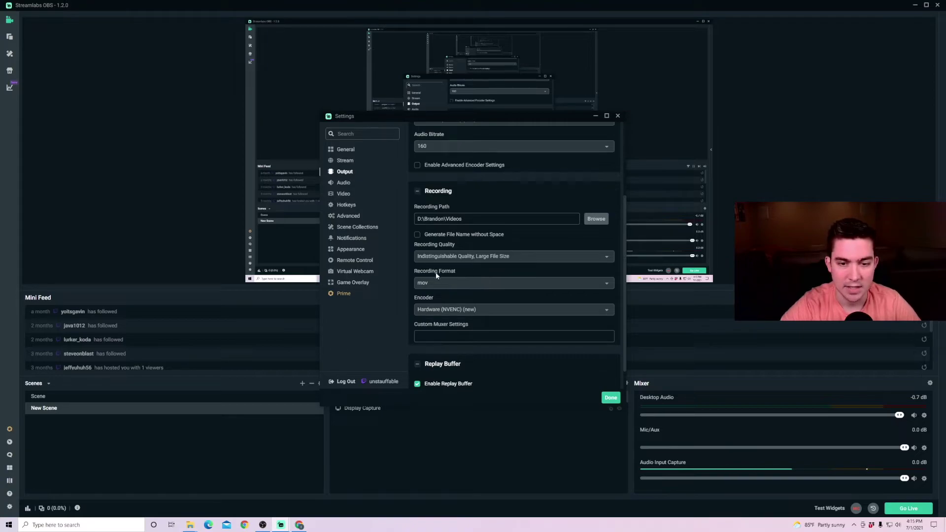
pyautogui.click(457, 284)
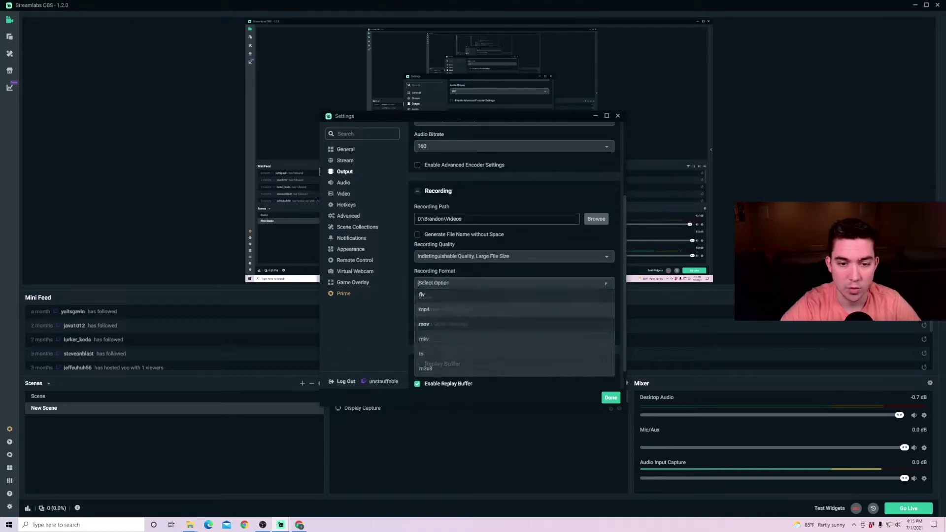
pyautogui.click(423, 310)
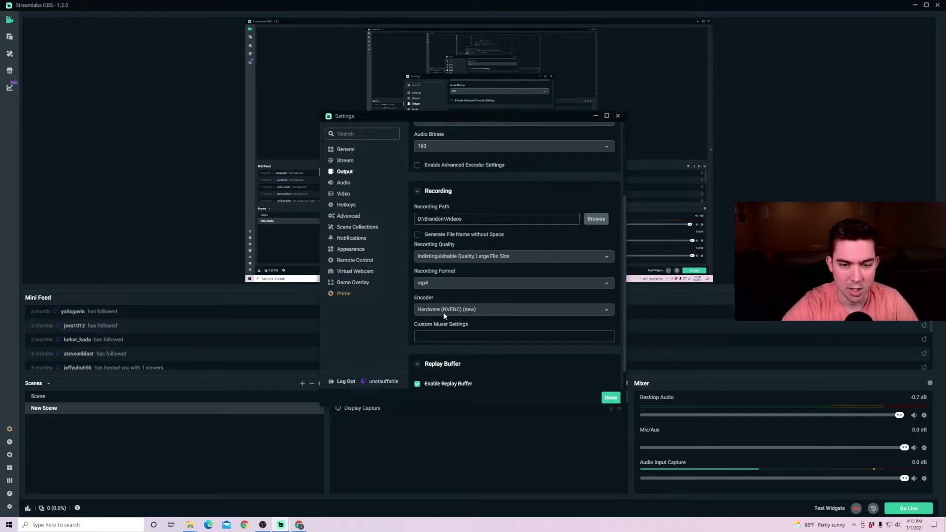
pyautogui.click(443, 312)
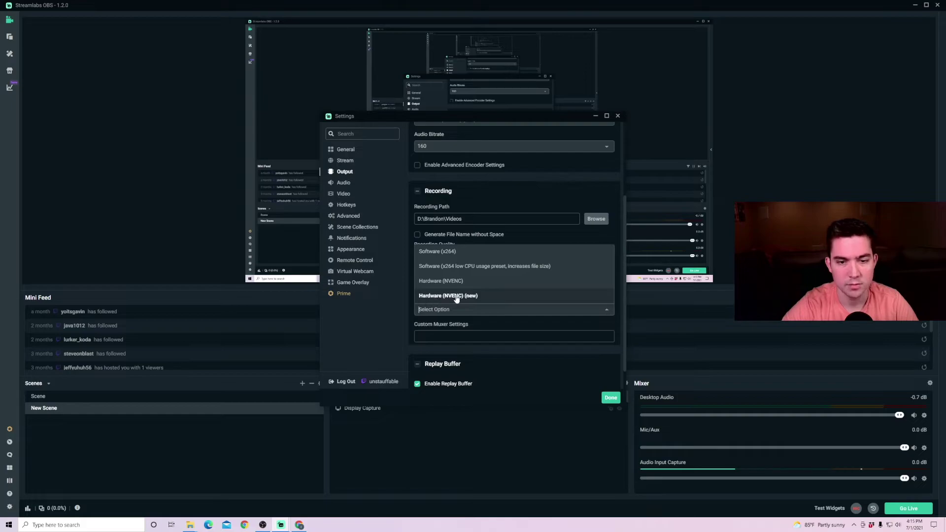
pyautogui.click(457, 296)
pyautogui.scroll(-1, 460, 311)
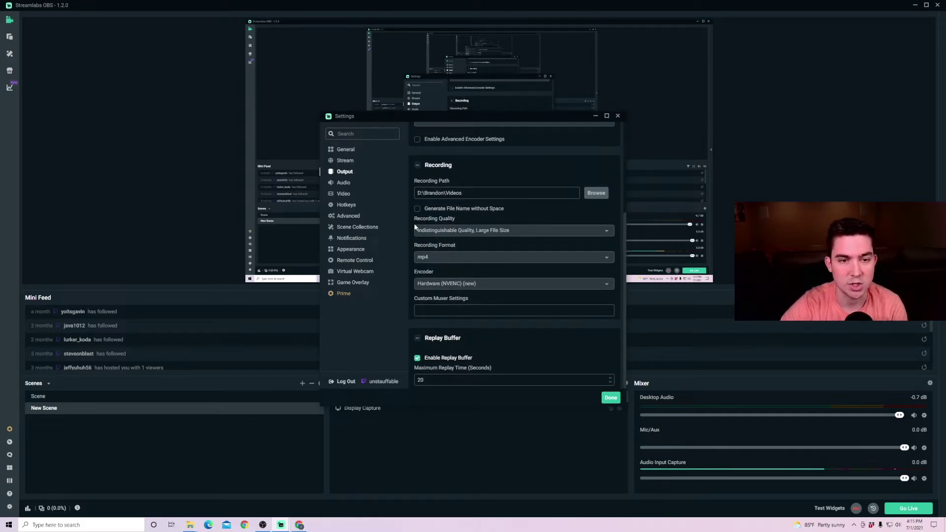
pyautogui.click(340, 183)
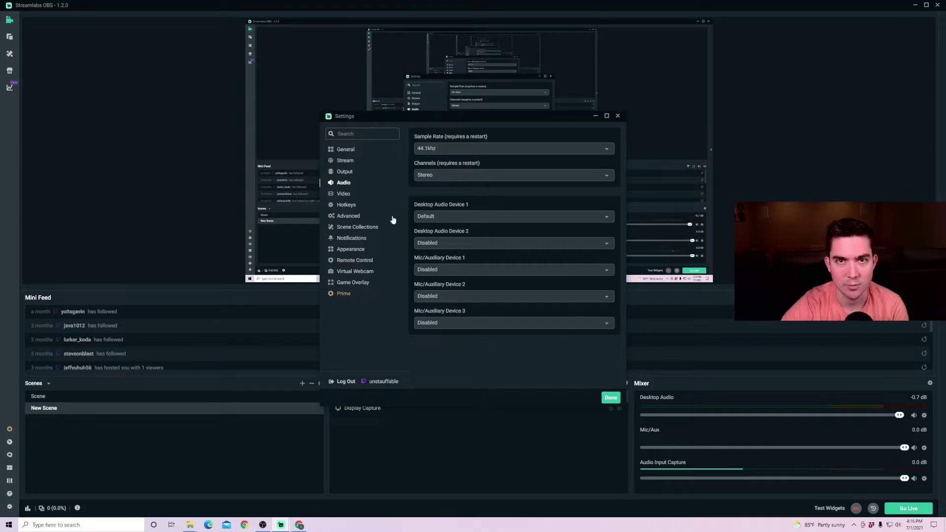
# - On the Video page, keep base and output resolution at 2560x1440
pyautogui.click(345, 195)
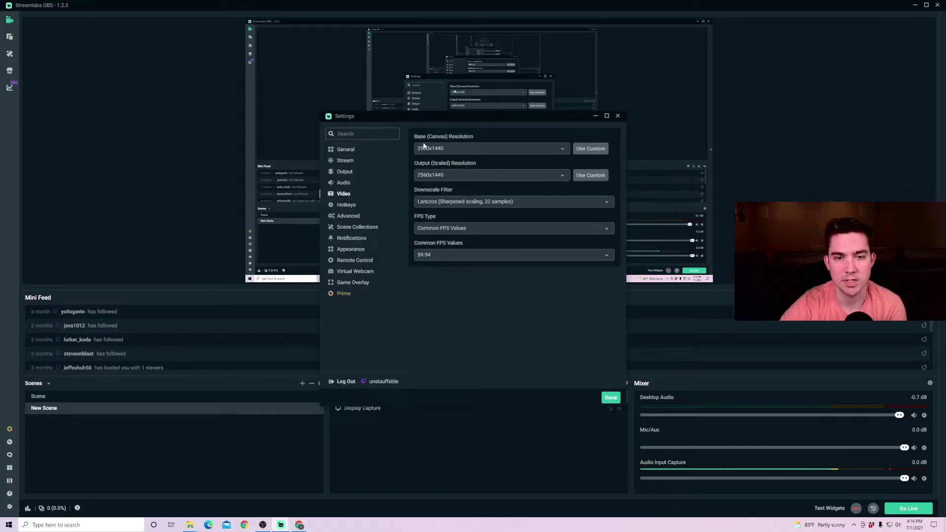
pyautogui.click(557, 154)
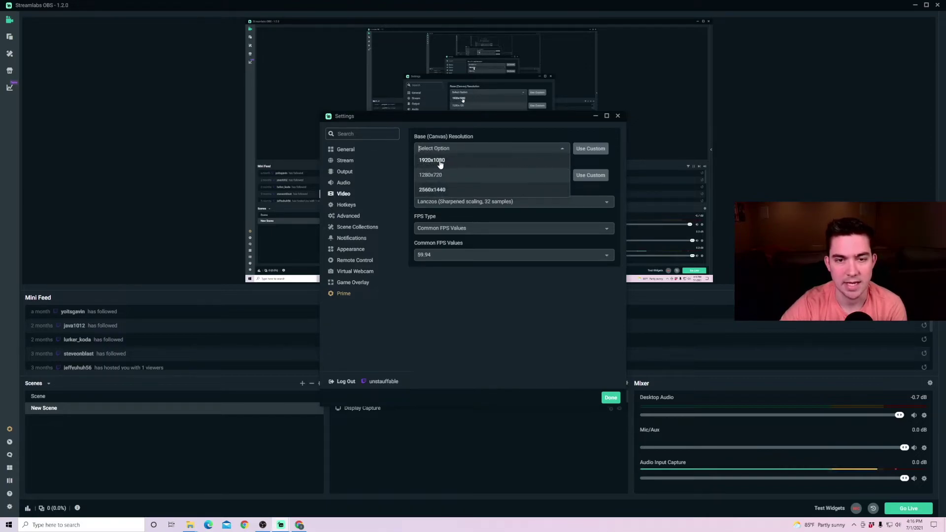
pyautogui.press('Down')
pyautogui.press('Down')
pyautogui.press('Return')
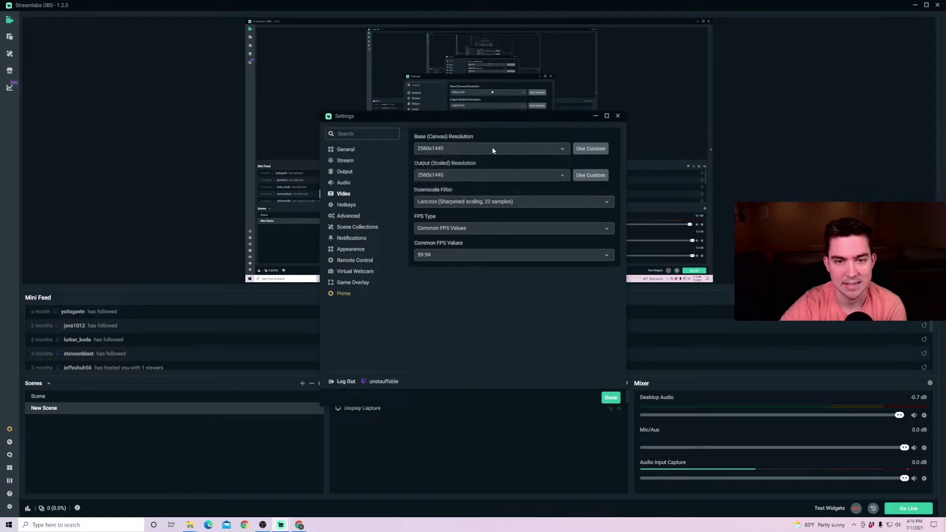
pyautogui.click(556, 176)
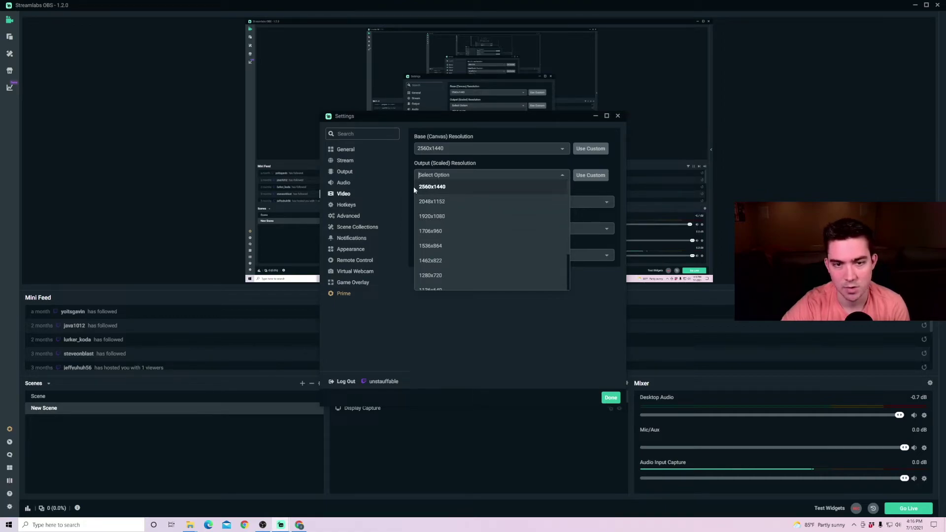
pyautogui.press('Return')
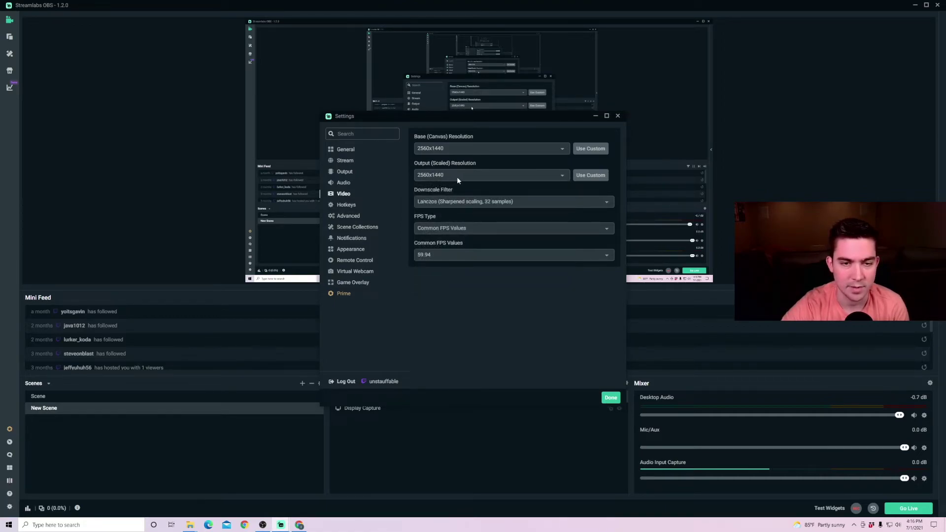
# - Choose the Lanczos downscale filter and a 59.94 common frame rate
pyautogui.click(464, 203)
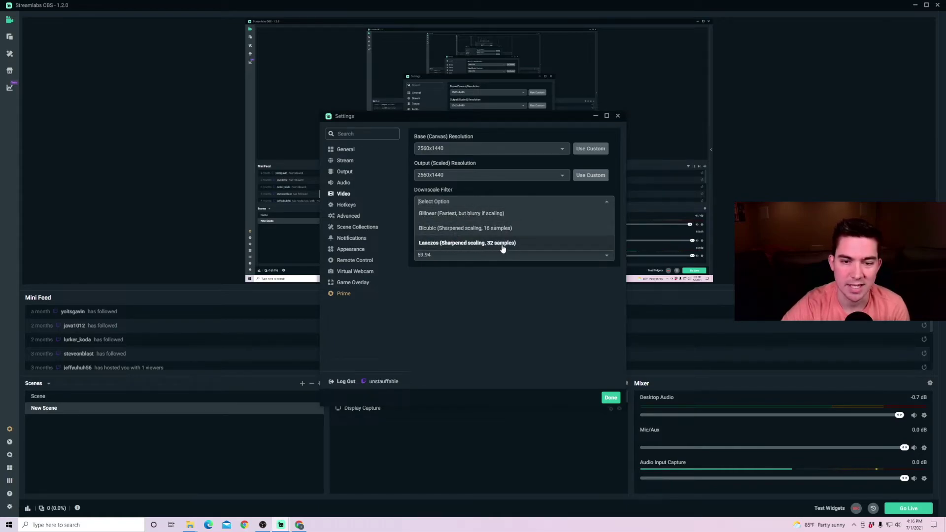
pyautogui.click(477, 243)
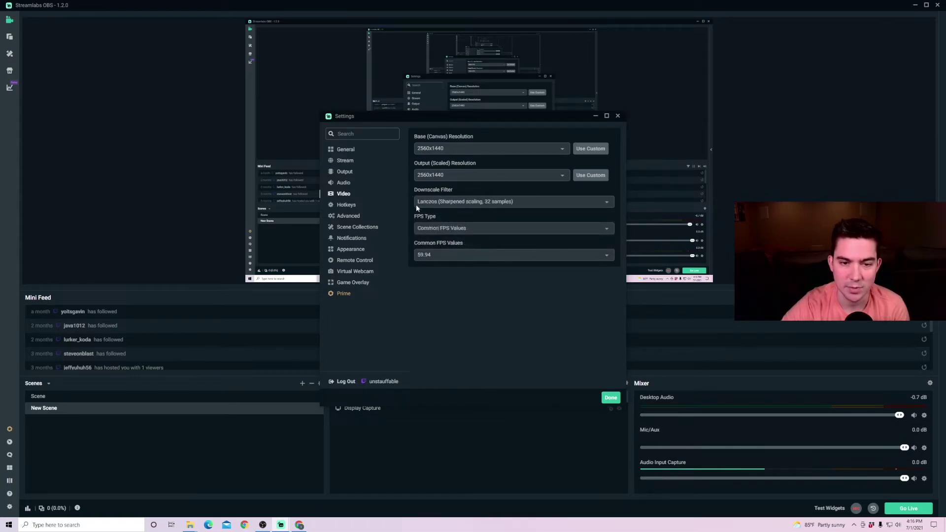
pyautogui.click(462, 253)
pyautogui.scroll(-1, 446, 358)
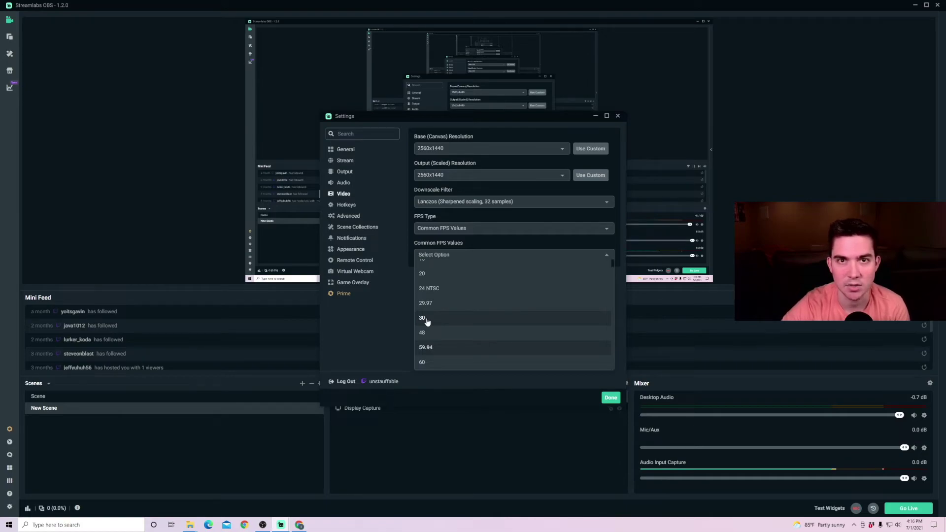
pyautogui.click(420, 245)
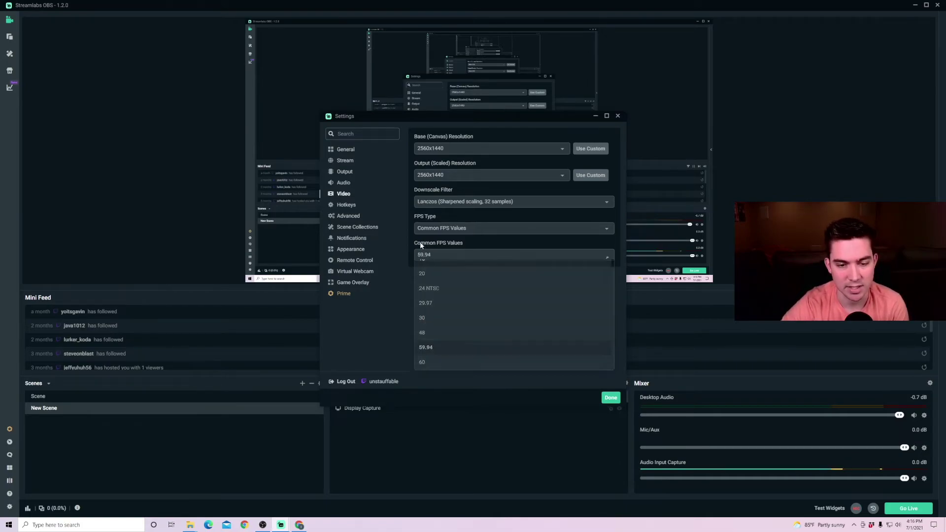
# - Browse the Hotkeys, Advanced and Scene Collections settings pages
pyautogui.click(347, 205)
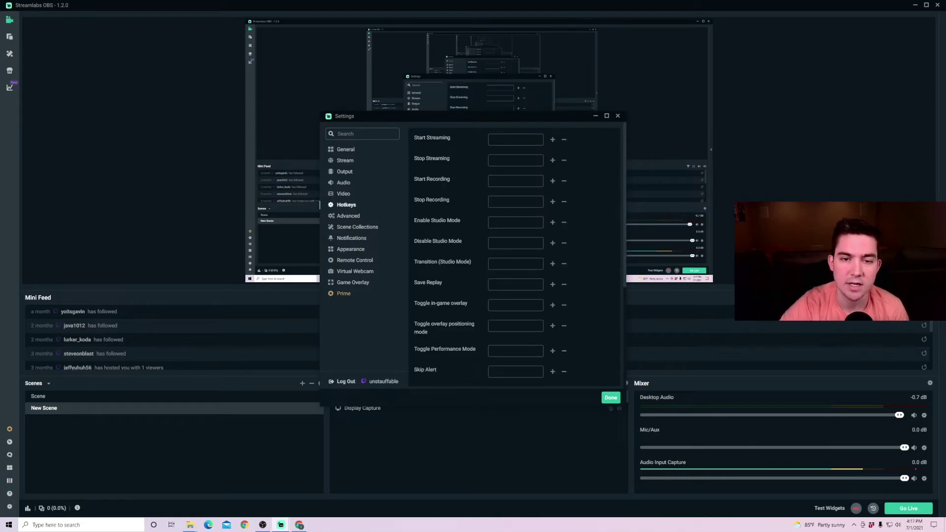
pyautogui.click(355, 216)
pyautogui.scroll(-5, 476, 241)
pyautogui.scroll(-3, 482, 258)
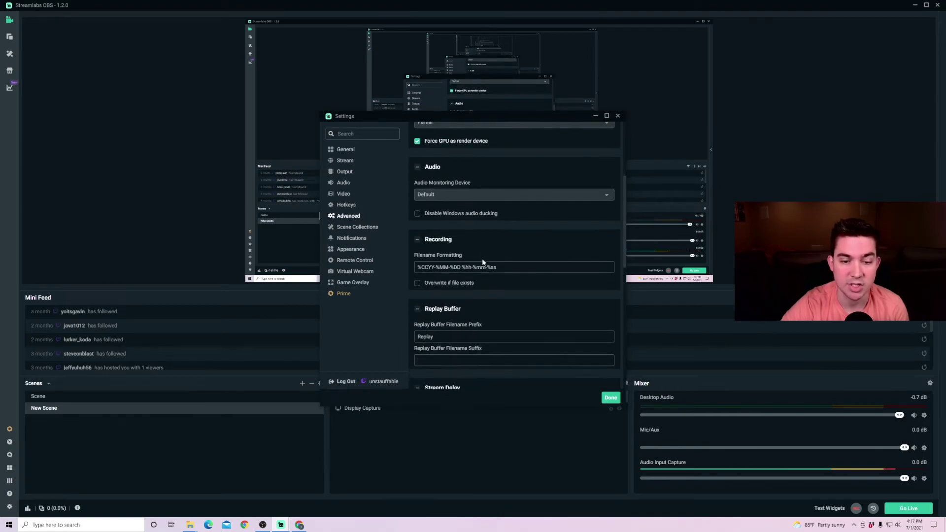
pyautogui.scroll(-2, 478, 287)
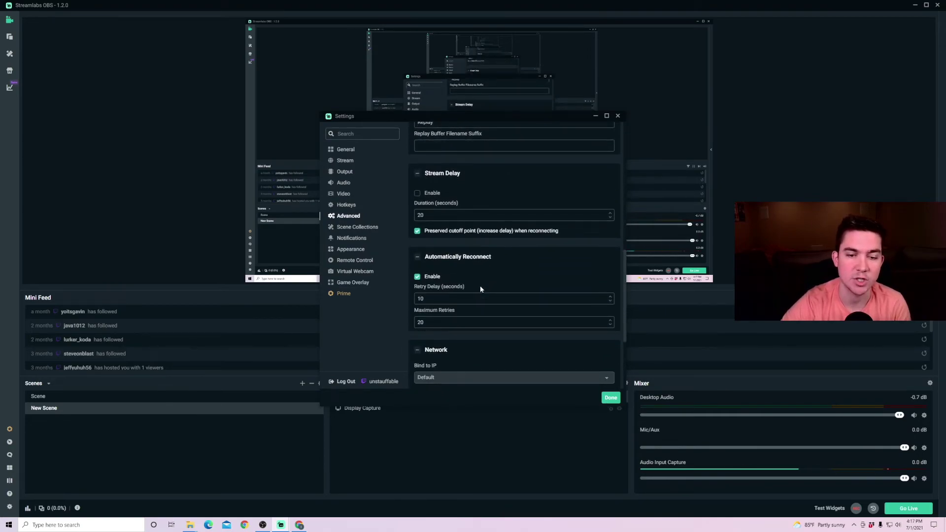
pyautogui.scroll(10, 479, 288)
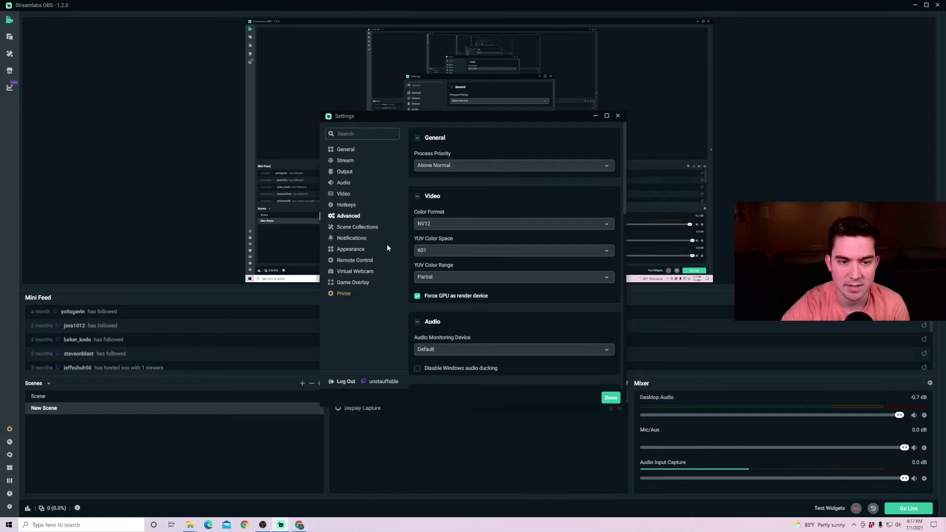
pyautogui.click(363, 228)
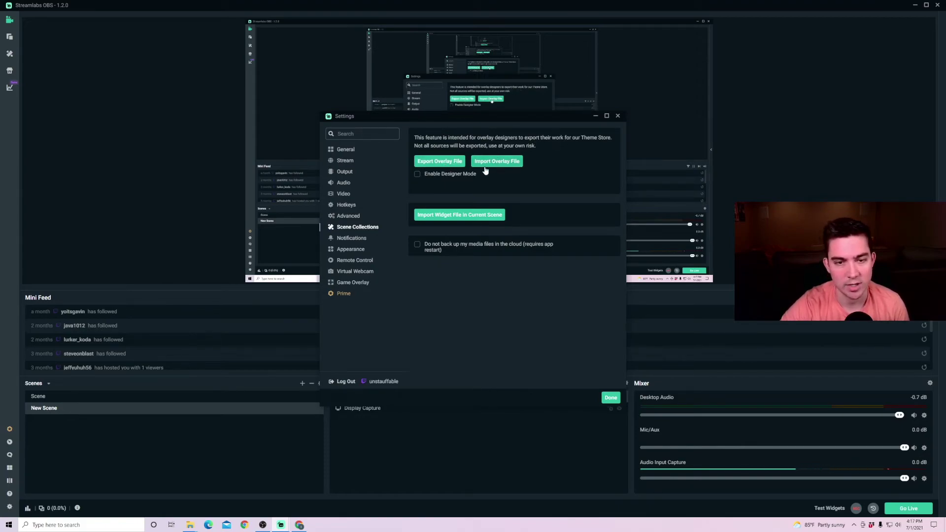
# - Switch the Appearance theme to Day and back to Night, then close Settings
pyautogui.click(352, 249)
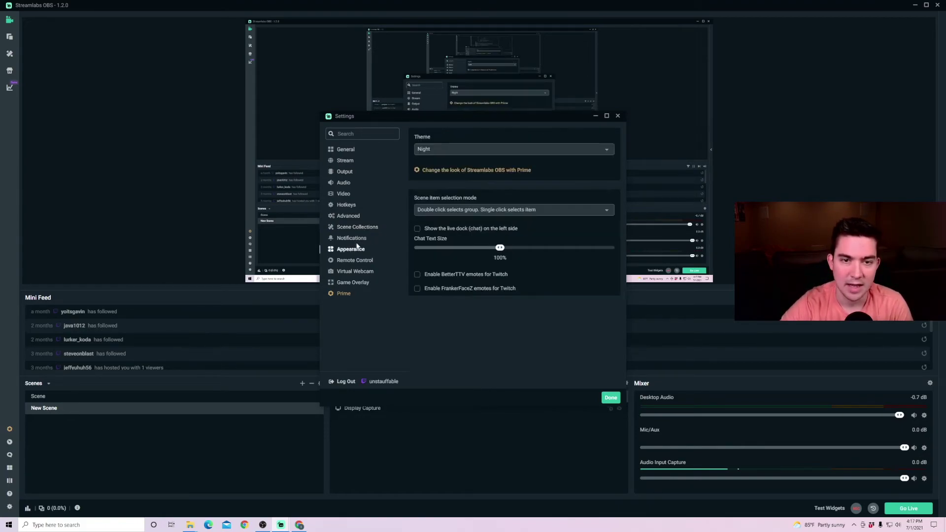
pyautogui.click(443, 152)
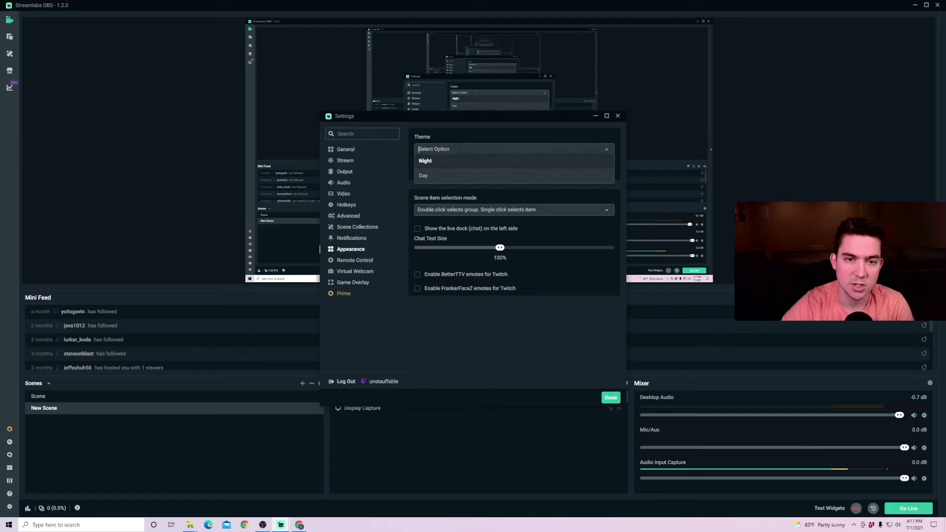
pyautogui.click(450, 178)
pyautogui.click(463, 158)
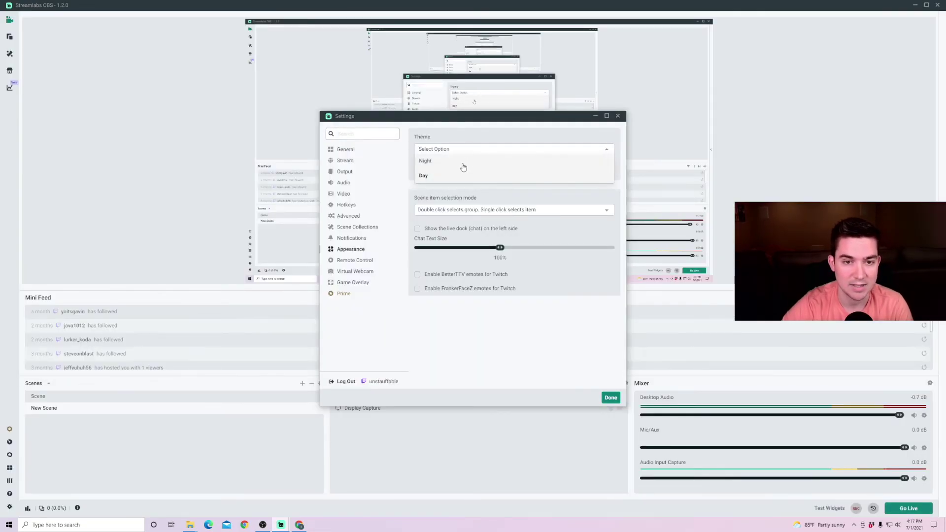
pyautogui.click(463, 166)
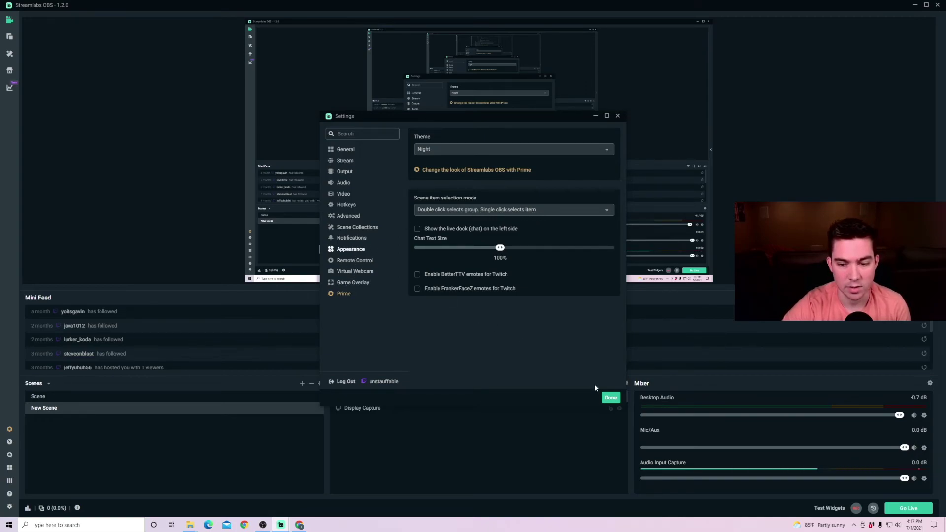
pyautogui.click(610, 397)
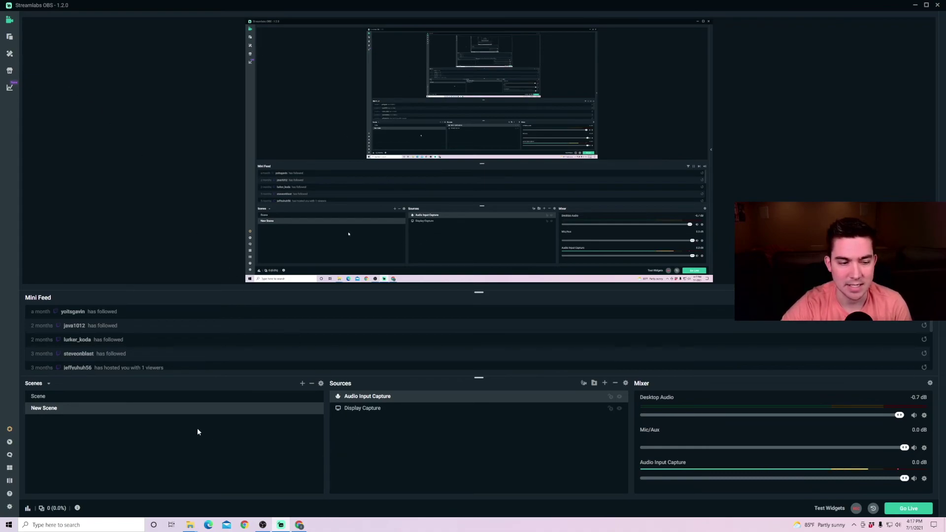
# - Load the Dark Matter by VBI collection and preview each scene from Starting Soon to Backgrounds
pyautogui.click(48, 385)
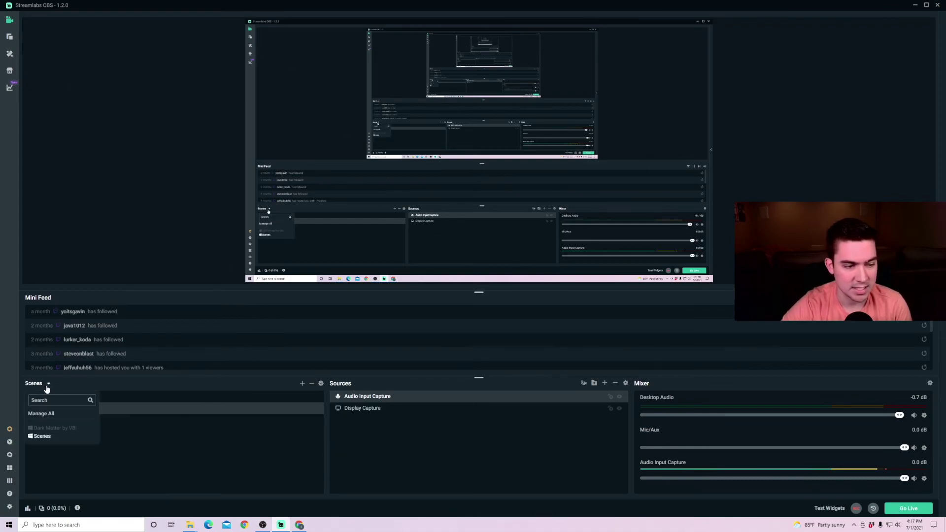
pyautogui.click(51, 429)
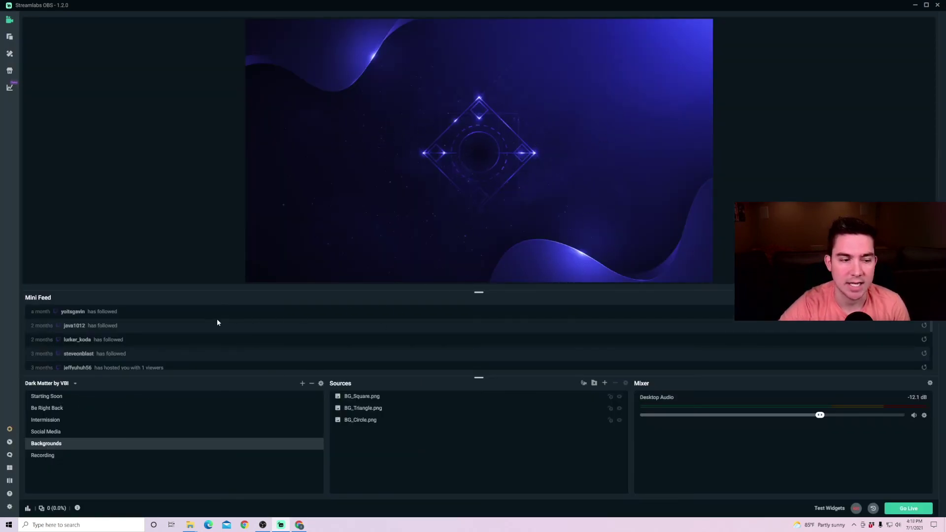
pyautogui.click(55, 396)
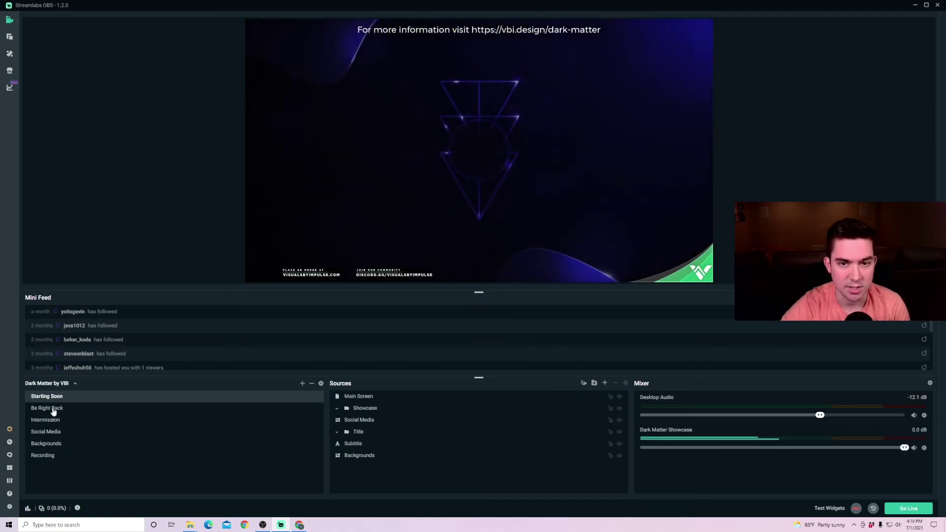
pyautogui.click(52, 408)
pyautogui.click(51, 421)
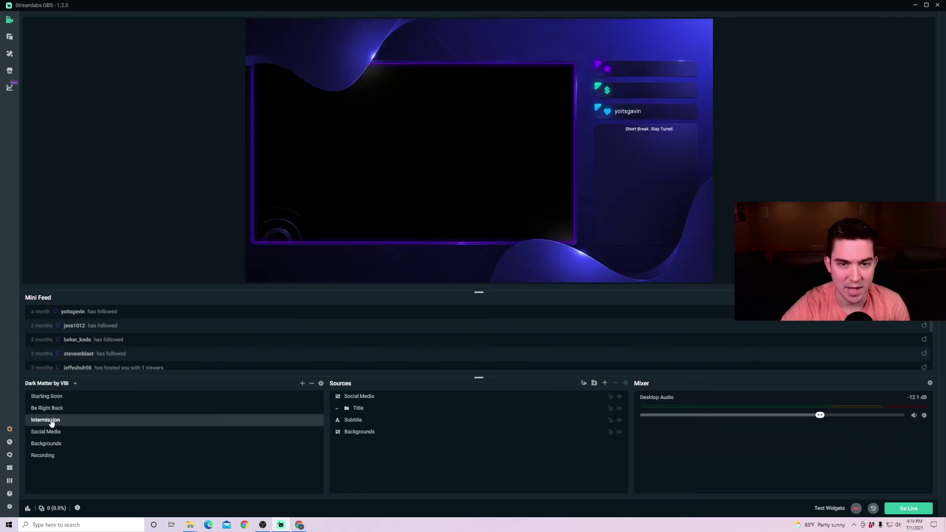
pyautogui.click(53, 432)
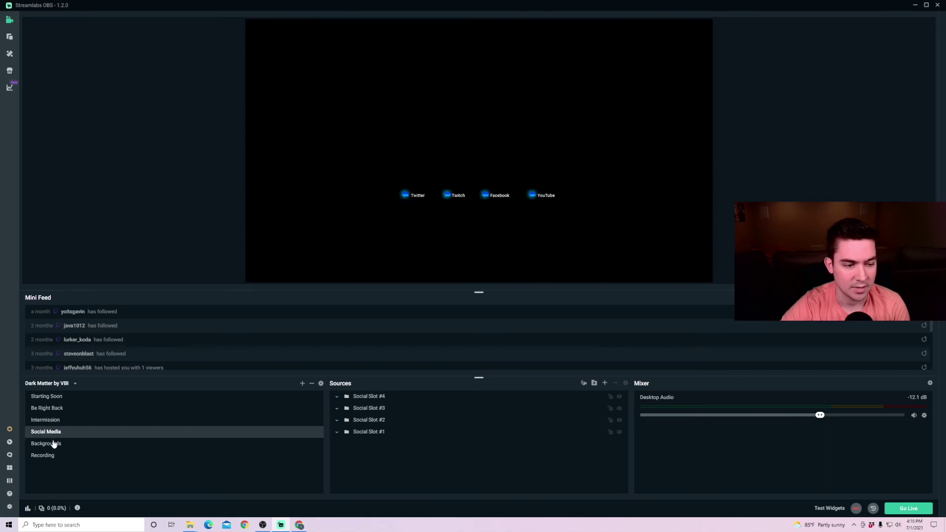
pyautogui.click(51, 444)
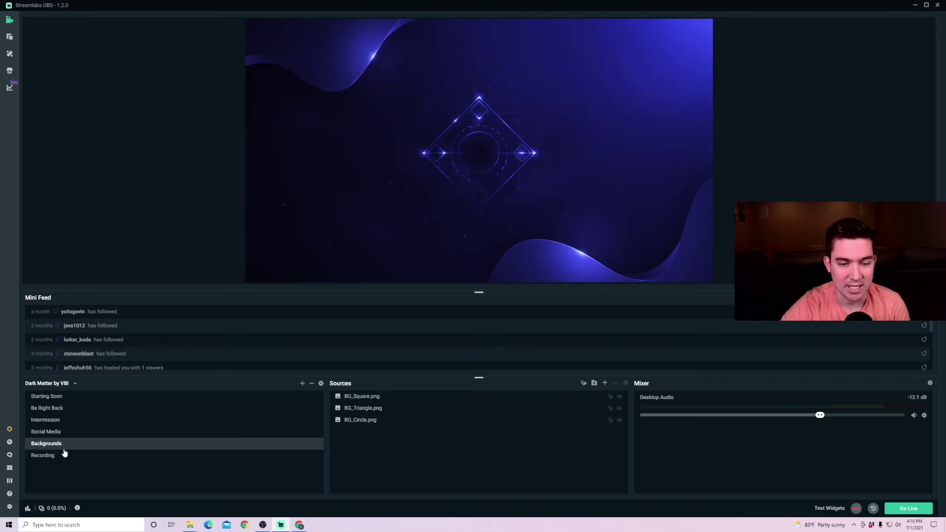